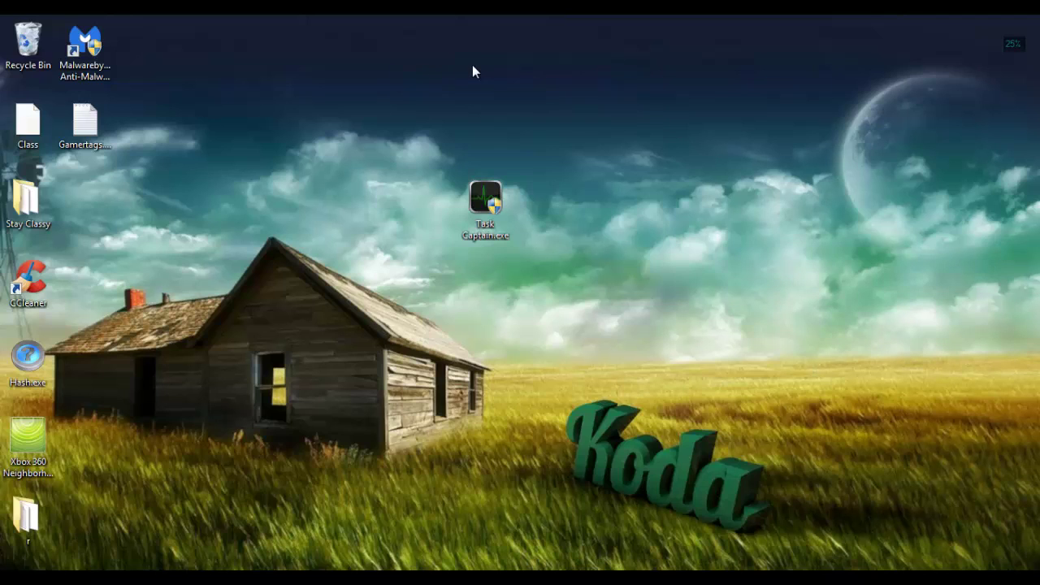
# Step: Launch Task Captain, centre its window, and select the CamtasiaStudio and CamRecorder rows
pyautogui.doubleClick(487, 199)
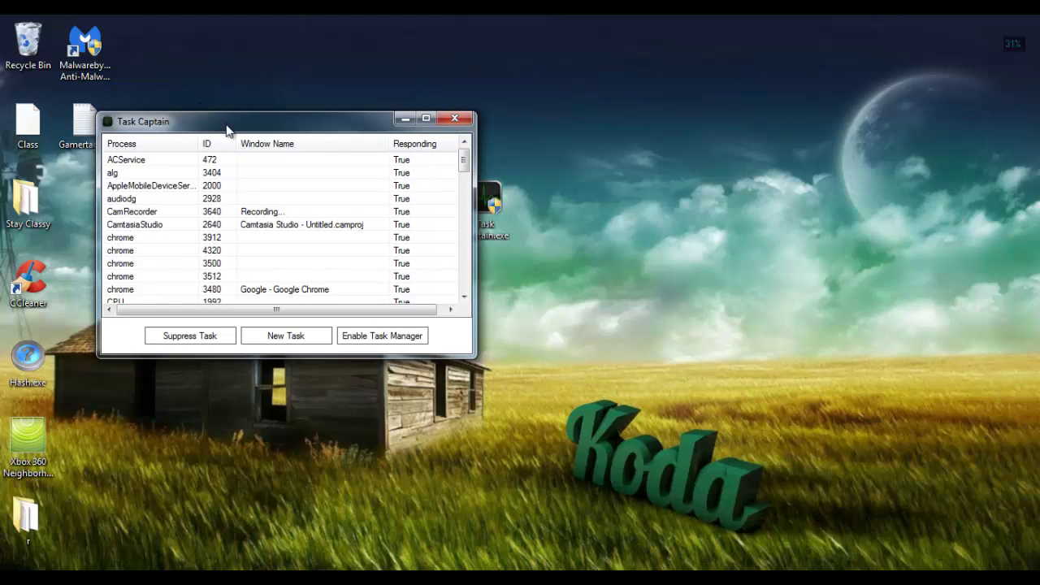
pyautogui.moveTo(223, 123); pyautogui.dragTo(469, 109)
pyautogui.scroll(-1, 551, 208)
pyautogui.scroll(-2, 551, 208)
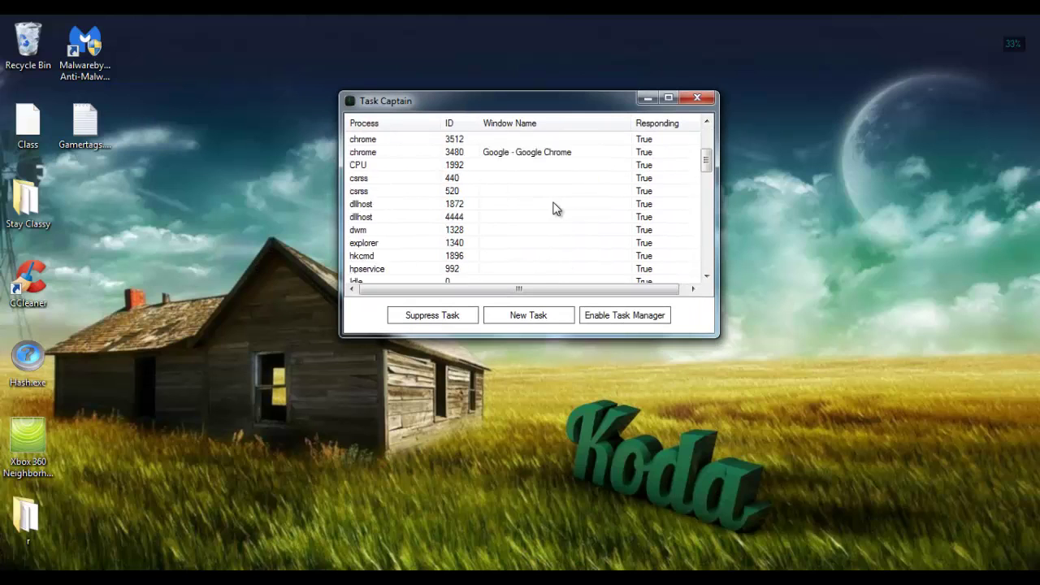
pyautogui.scroll(3, 553, 206)
pyautogui.scroll(-4, 554, 206)
pyautogui.scroll(4, 554, 207)
pyautogui.click(395, 204)
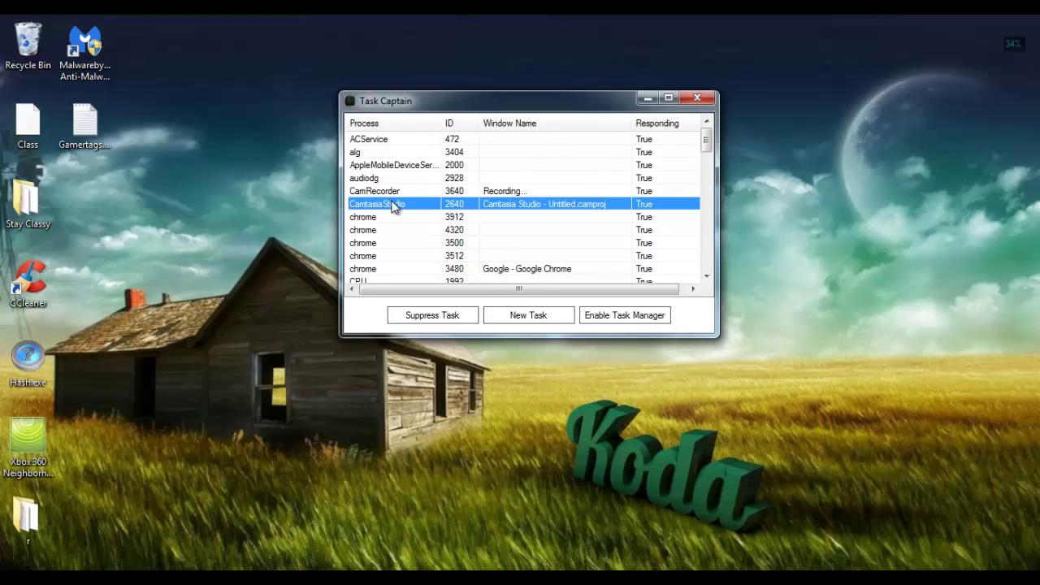
pyautogui.click(387, 192)
# Step: Scroll down the process list to select chrome 3480 and then notepad
pyautogui.scroll(-1, 657, 237)
pyautogui.click(450, 221)
pyautogui.scroll(-5, 512, 219)
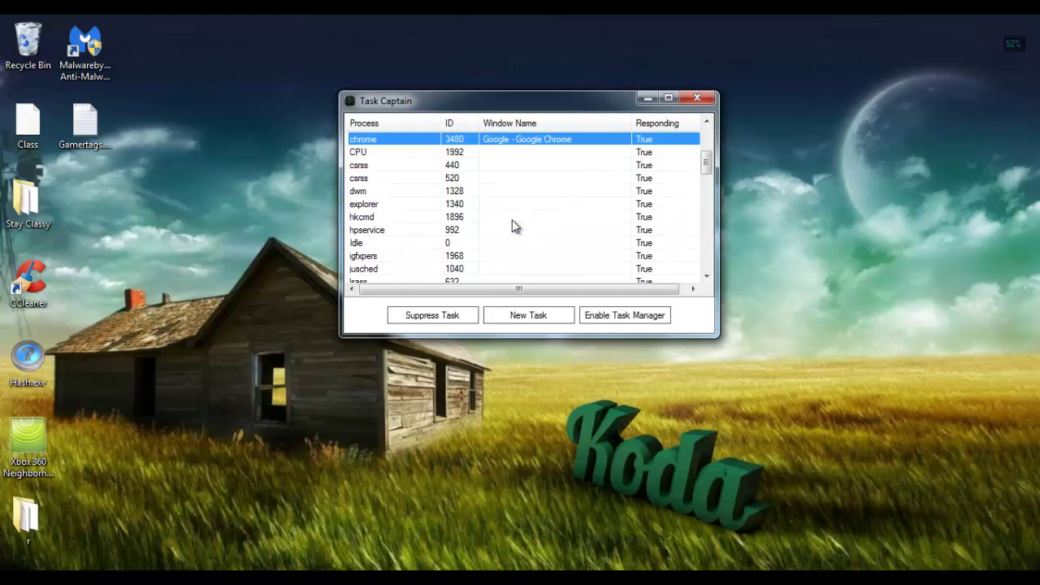
pyautogui.click(530, 217)
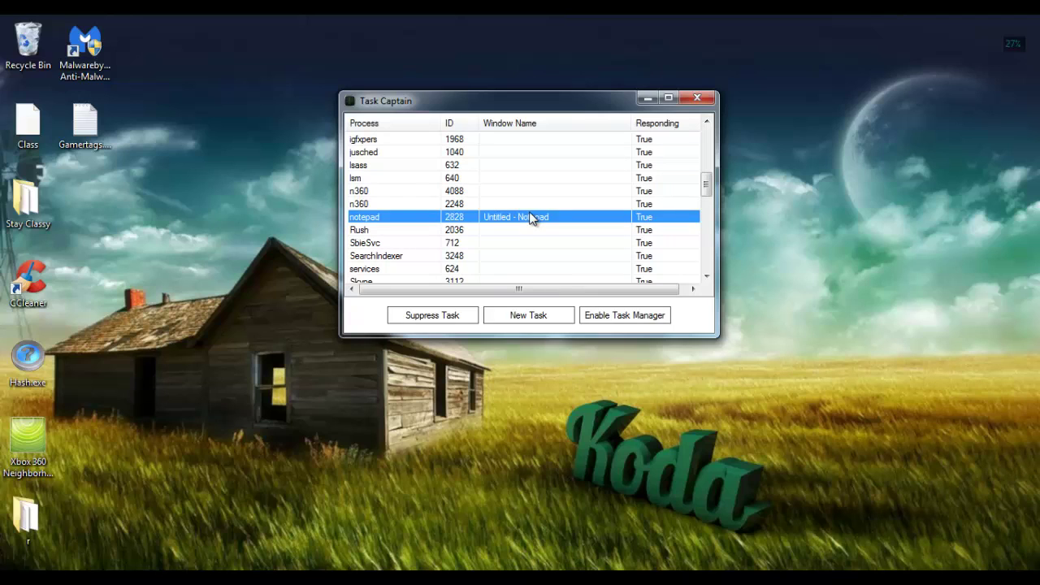
pyautogui.scroll(-3, 537, 218)
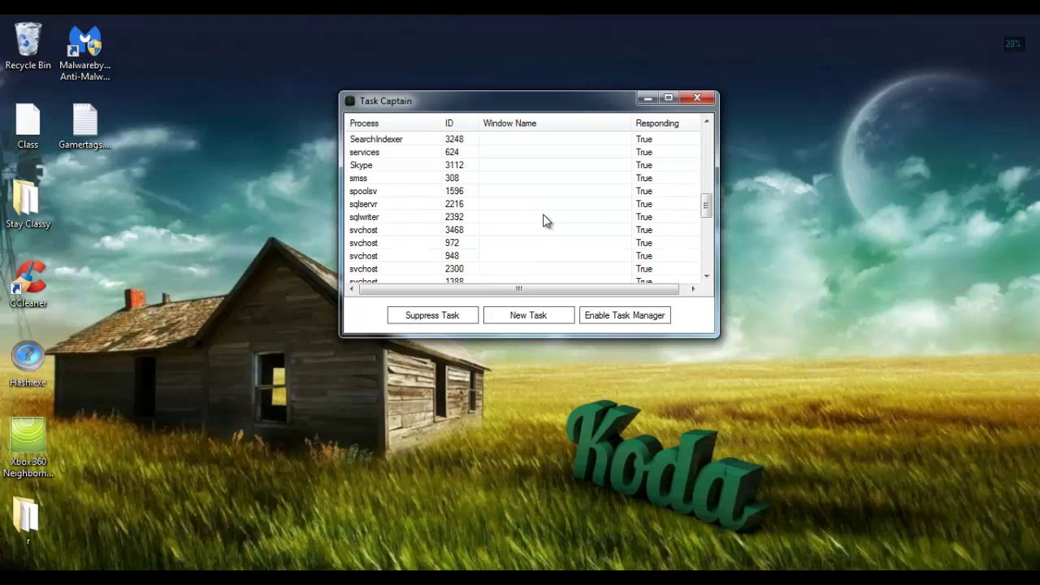
pyautogui.scroll(3, 546, 220)
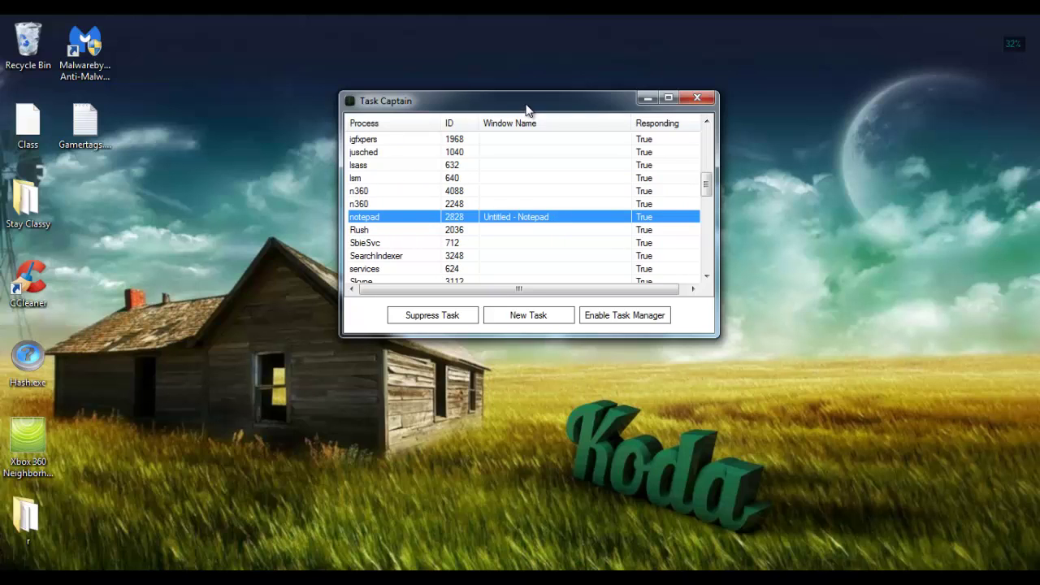
# Step: Reposition the window and review the list again, selecting notepad and Rush
pyautogui.moveTo(526, 106); pyautogui.dragTo(504, 96)
pyautogui.scroll(-10, 539, 186)
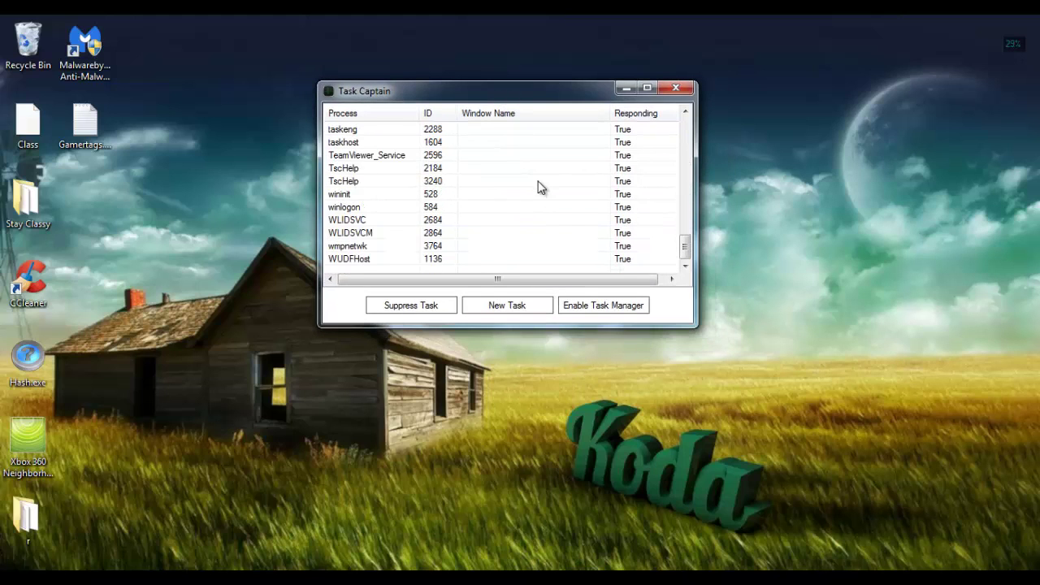
pyautogui.scroll(15, 540, 187)
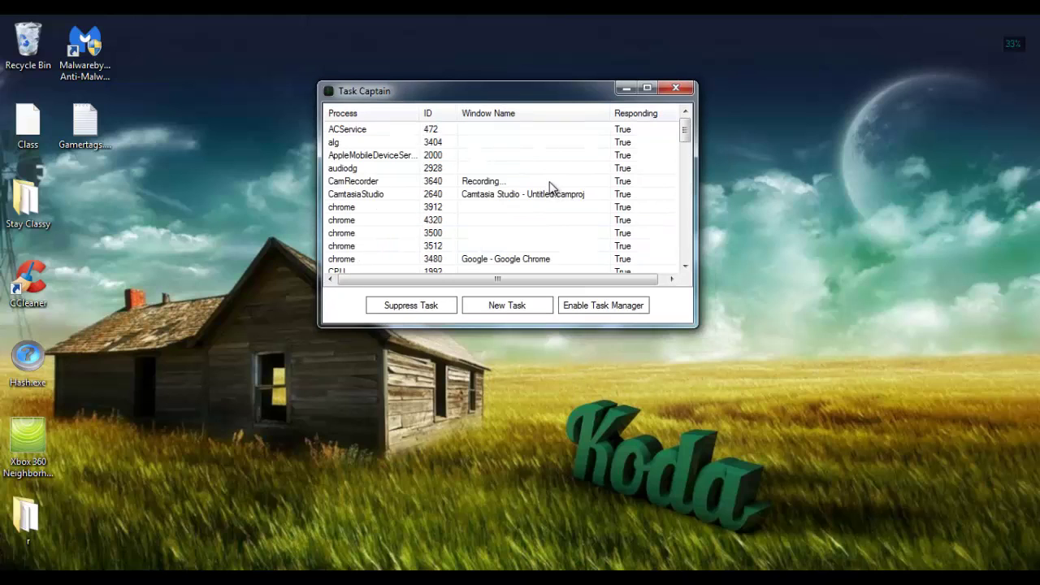
pyautogui.scroll(-6, 552, 167)
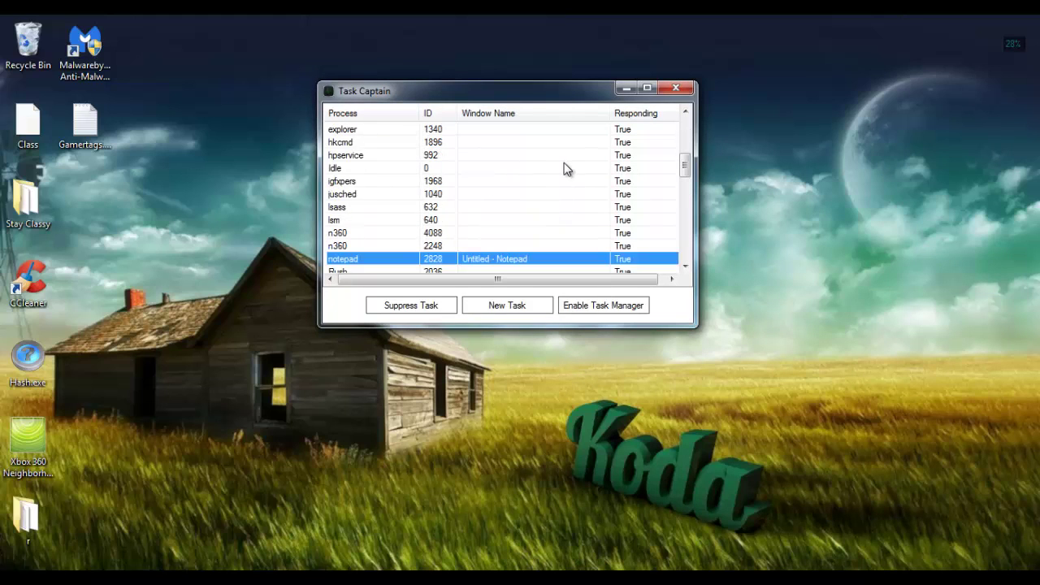
pyautogui.scroll(-3, 560, 171)
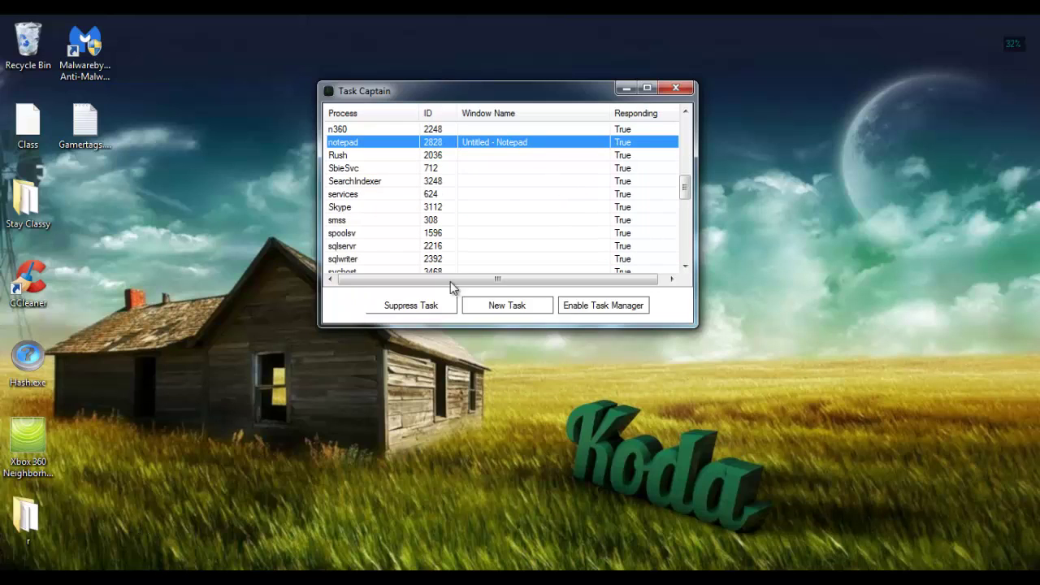
pyautogui.scroll(-2, 480, 221)
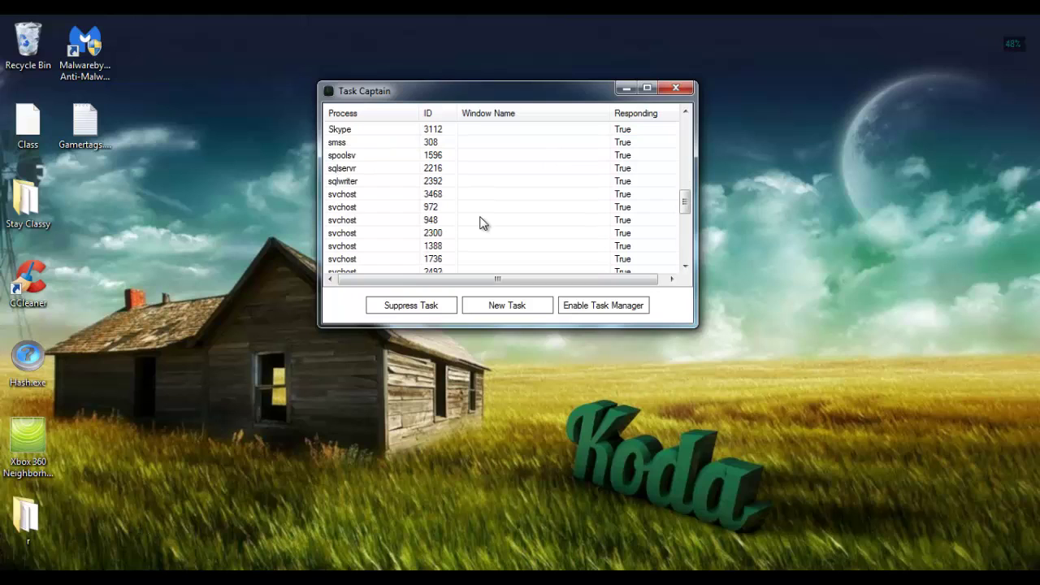
pyautogui.scroll(2, 504, 232)
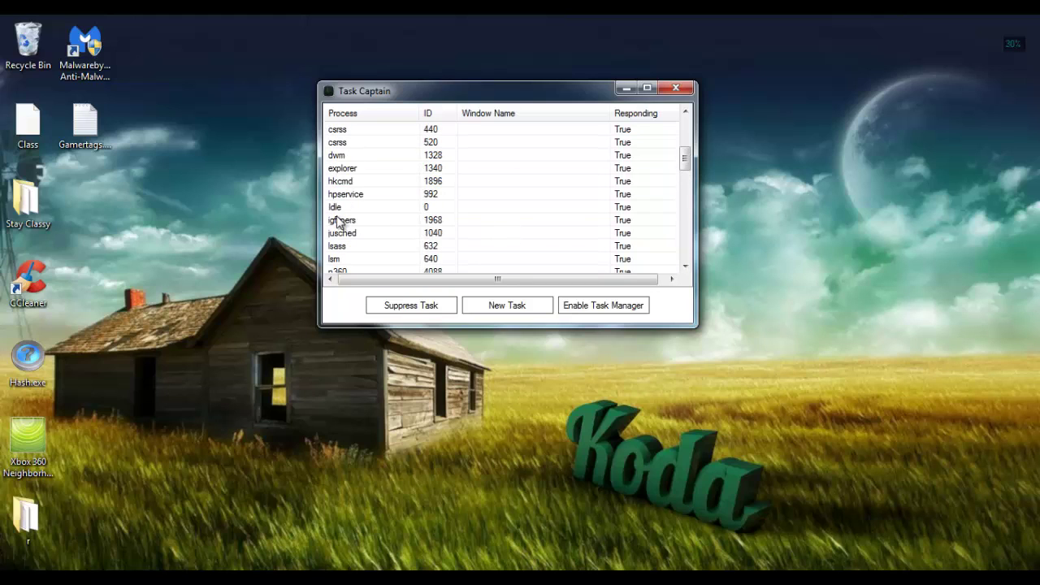
pyautogui.click(399, 221)
pyautogui.scroll(-1, 399, 226)
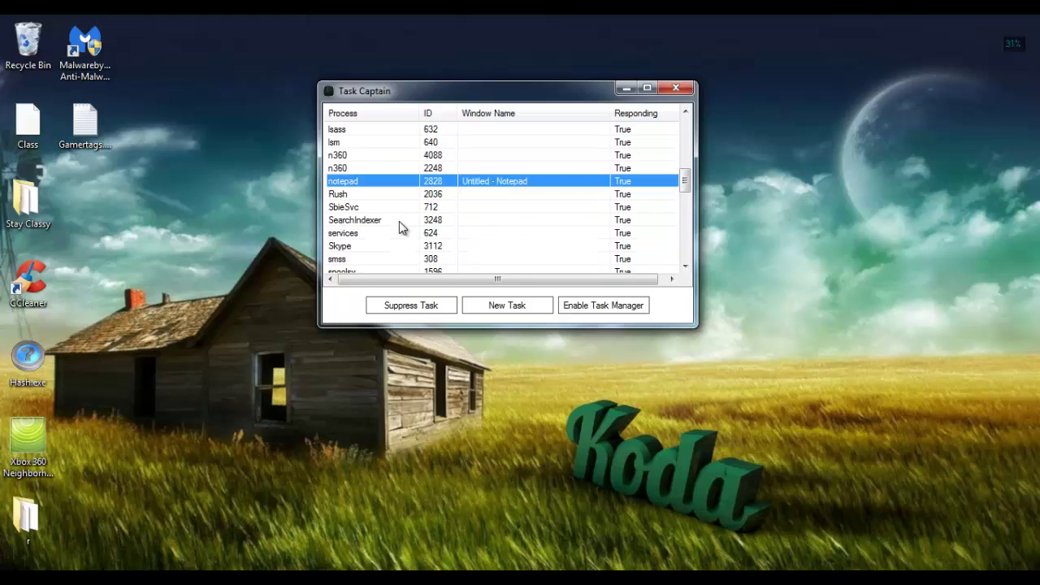
pyautogui.click(362, 196)
pyautogui.scroll(7, 425, 232)
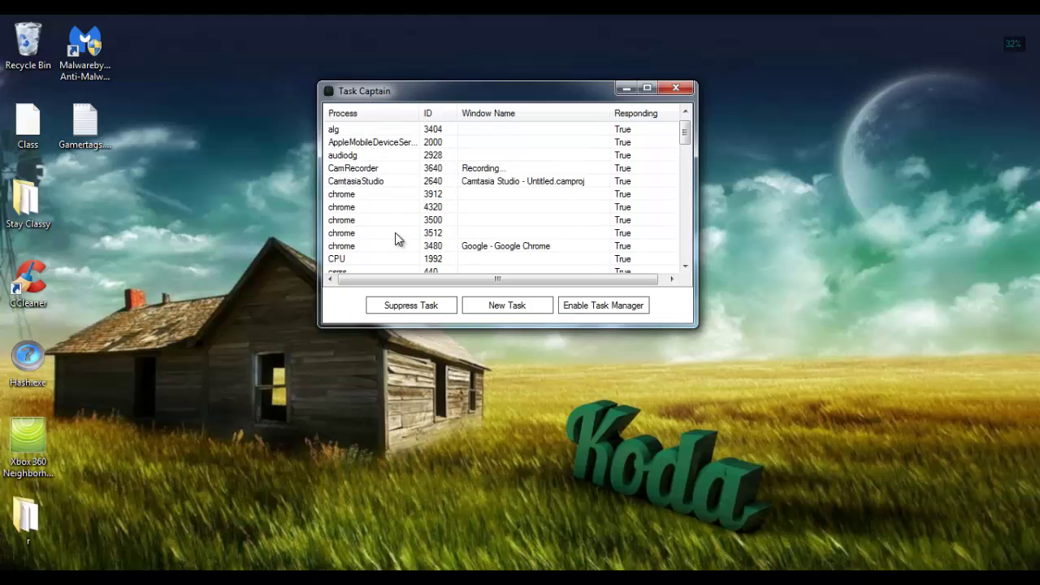
pyautogui.scroll(-1, 394, 236)
pyautogui.rightClick(369, 207)
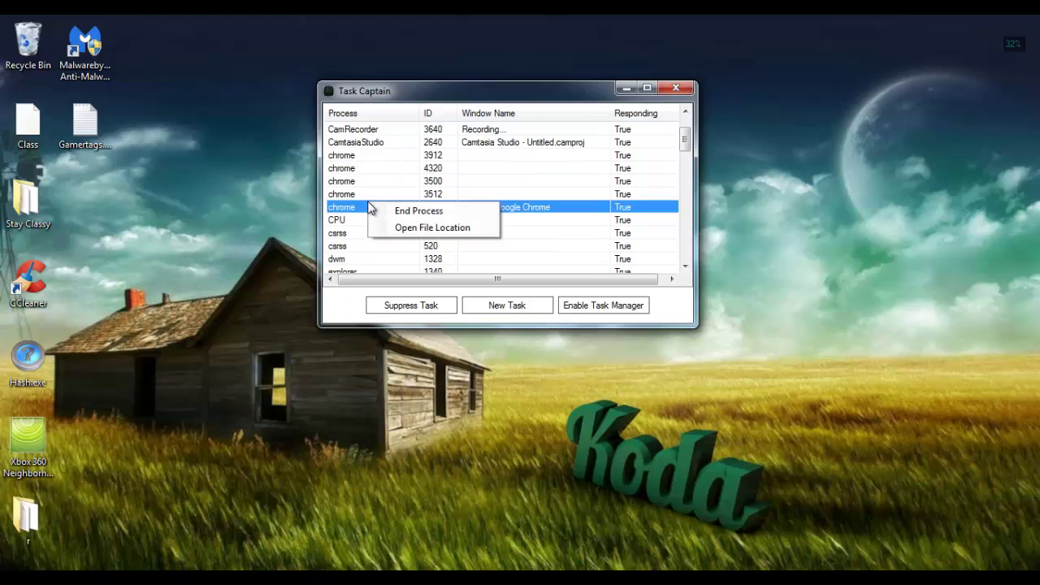
pyautogui.click(415, 228)
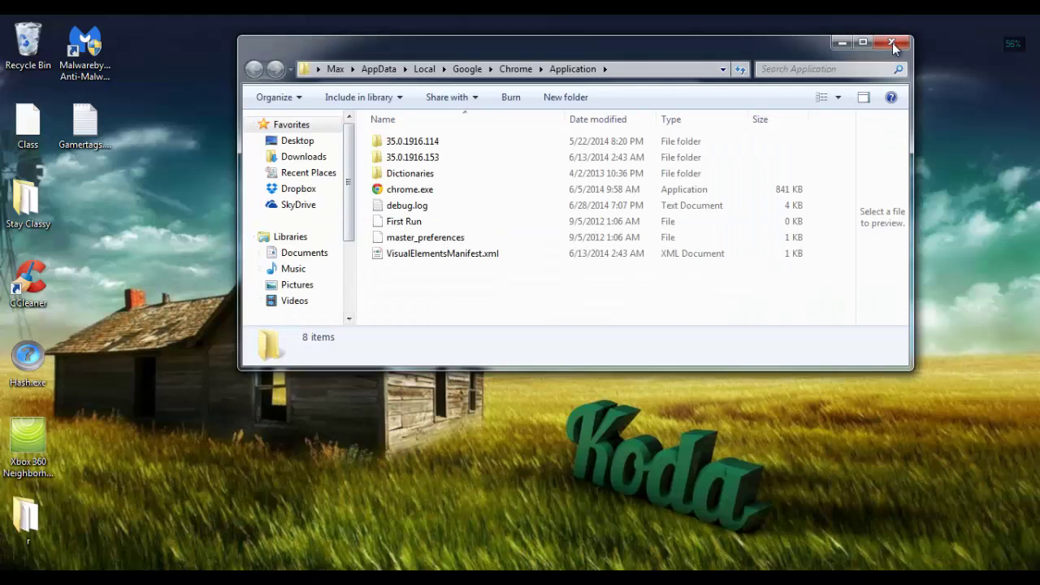
pyautogui.click(893, 42)
pyautogui.scroll(-1, 402, 222)
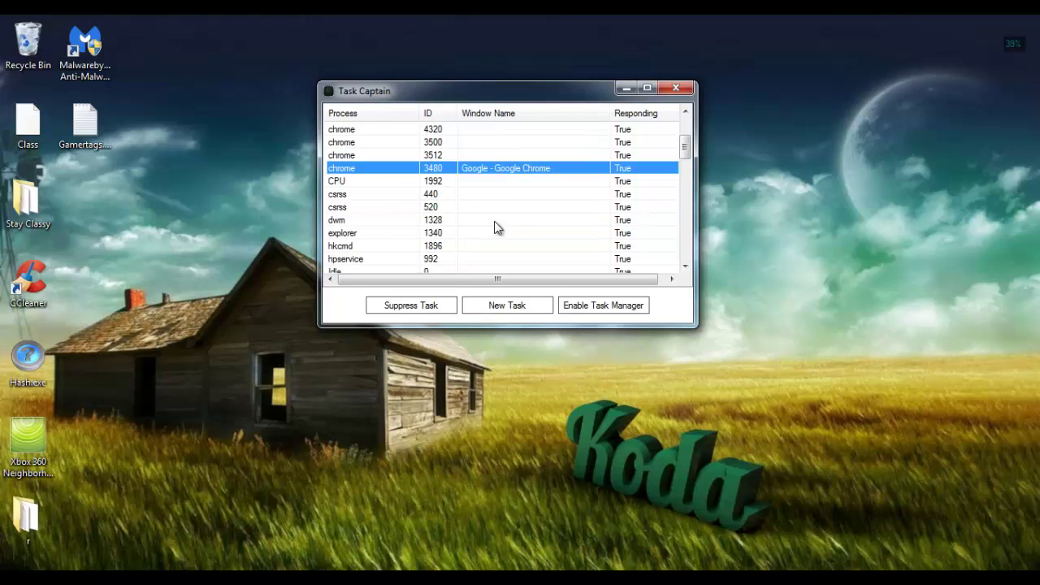
pyautogui.scroll(-1, 425, 209)
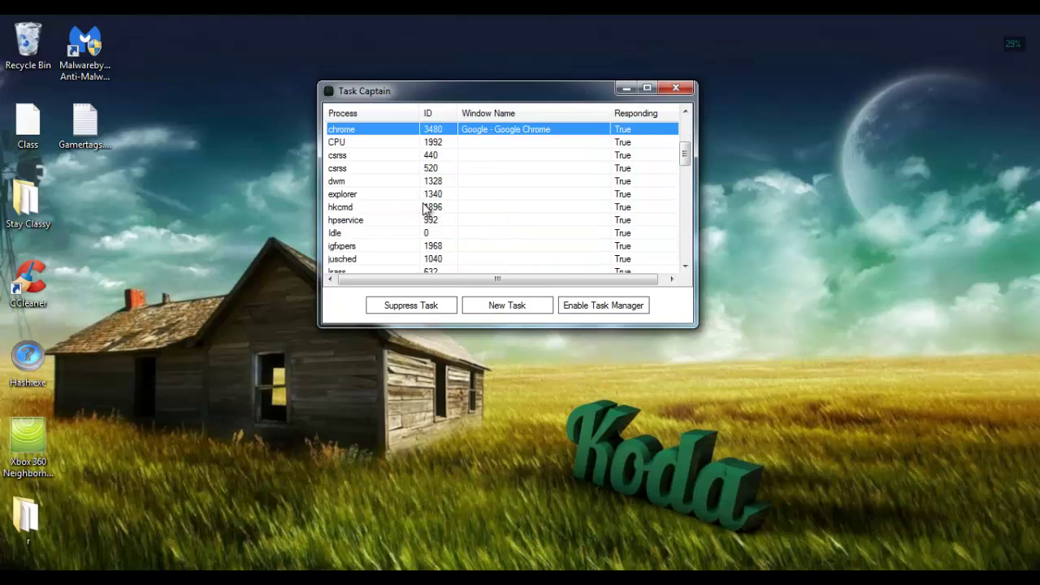
# Step: End the chrome 3480 process from its right-click menu
pyautogui.scroll(1, 427, 209)
pyautogui.rightClick(352, 180)
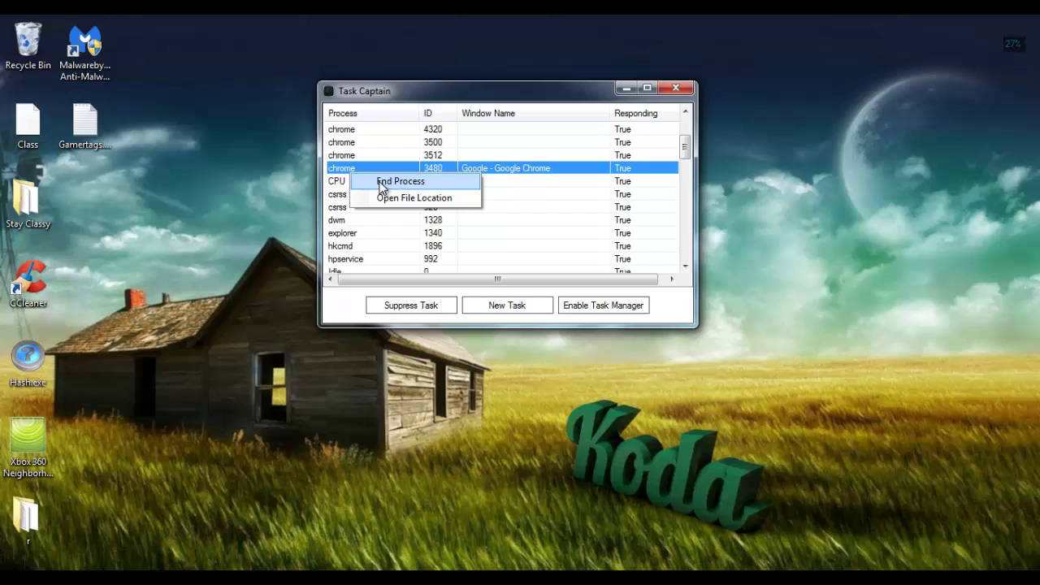
pyautogui.click(377, 186)
# Step: End the notepad 2828 process too, removing it from the list
pyautogui.scroll(-4, 463, 230)
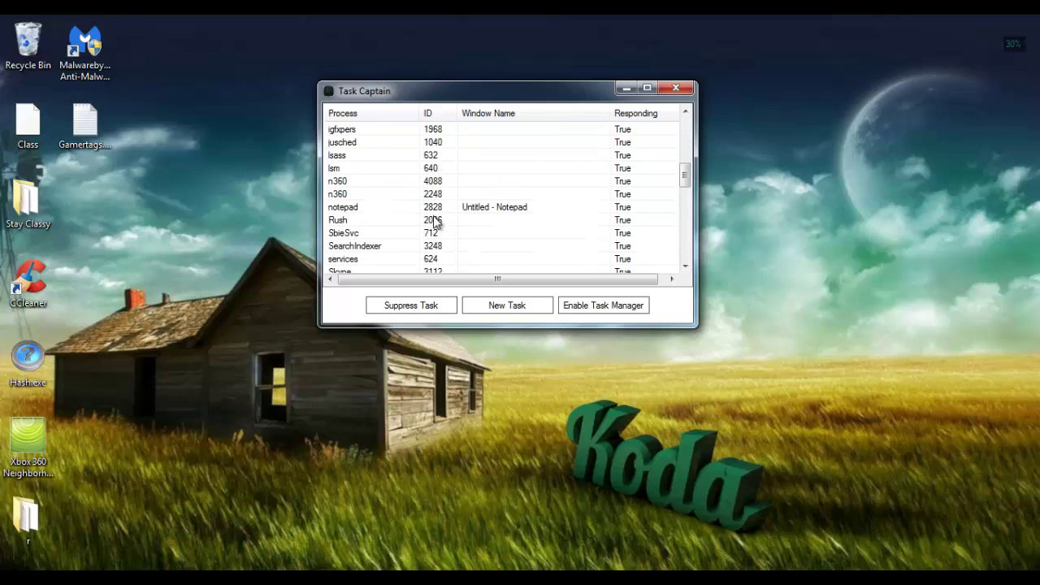
pyautogui.click(354, 208)
pyautogui.rightClick(354, 208)
pyautogui.click(375, 211)
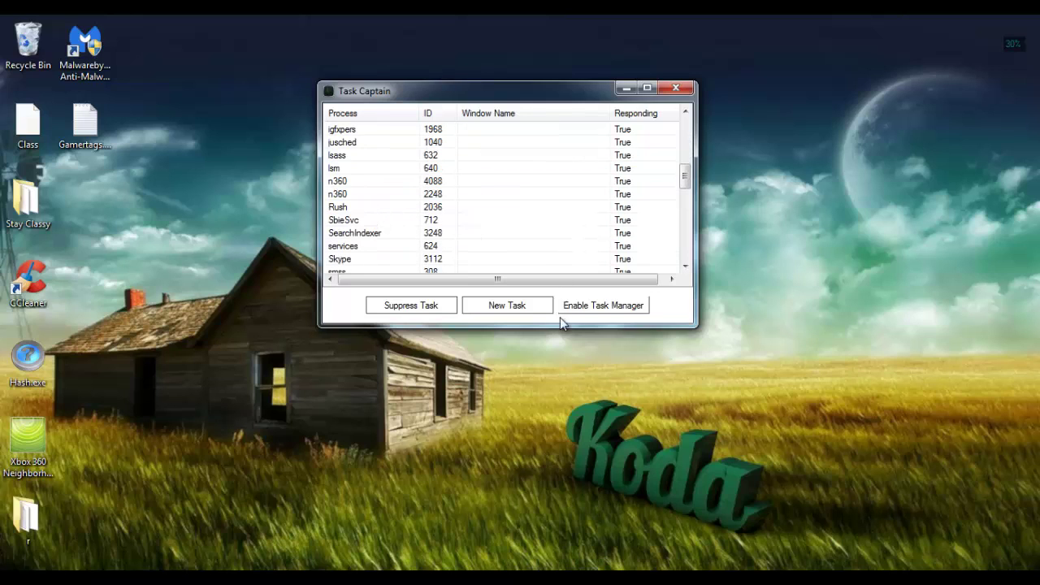
# Step: Run notepad as a new task, then move the new Notepad window aside and minimize it
pyautogui.click(509, 308)
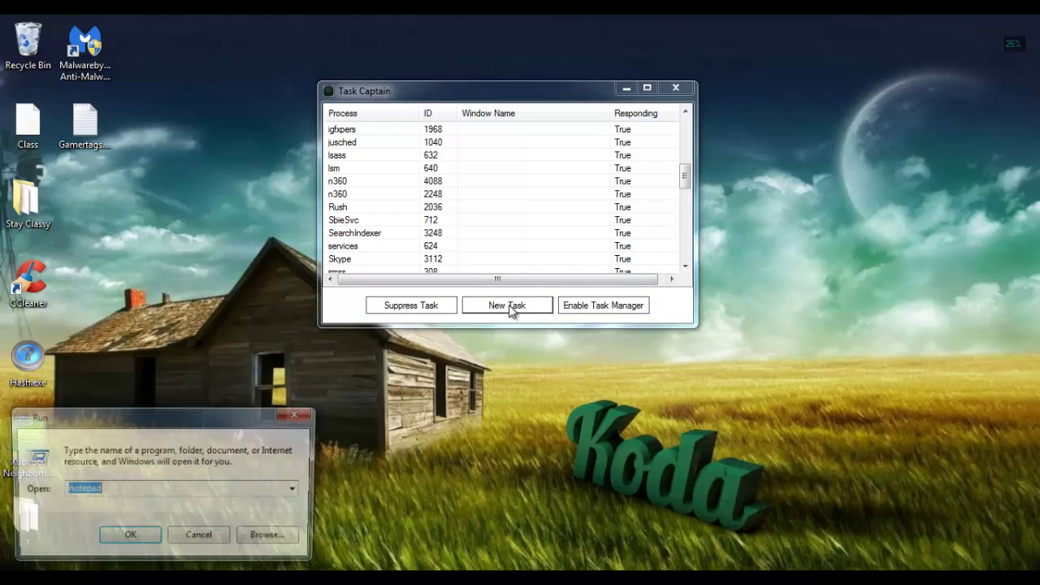
pyautogui.click(143, 540)
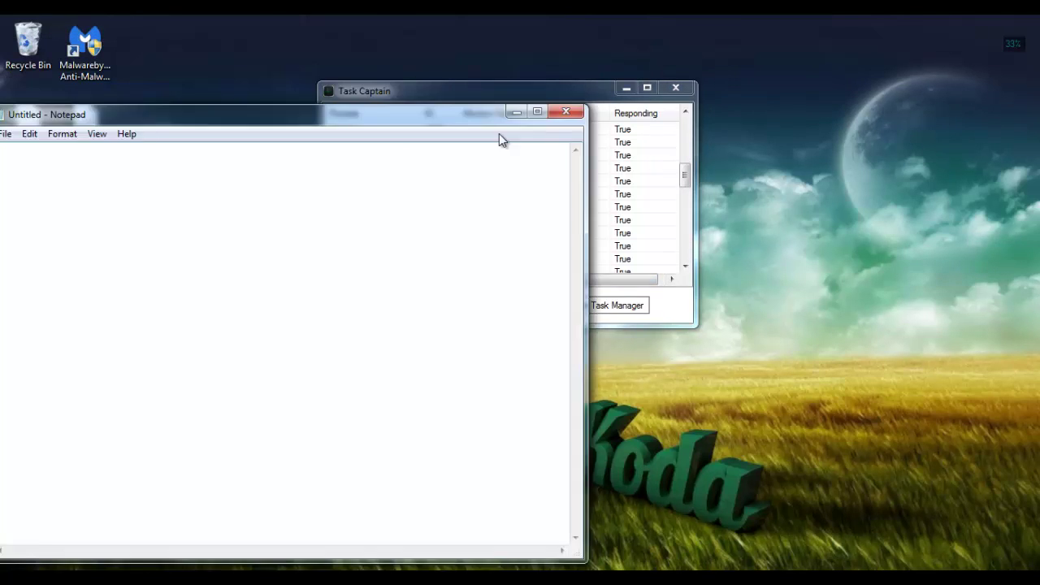
pyautogui.moveTo(499, 135); pyautogui.dragTo(677, 139)
pyautogui.click(717, 127)
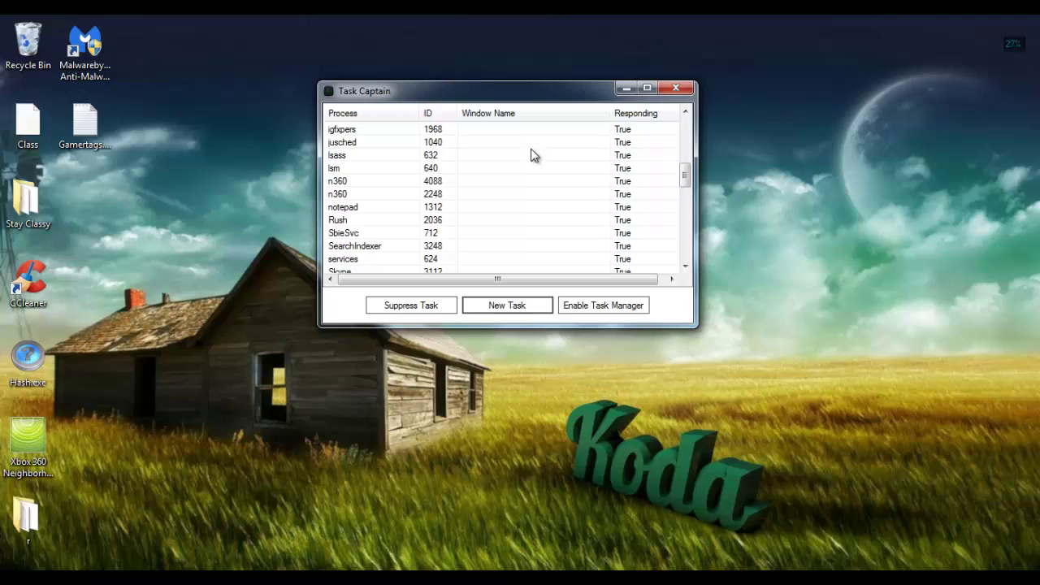
# Step: Use the Enable Task Manager button to turn Windows Task Manager back on
pyautogui.click(602, 312)
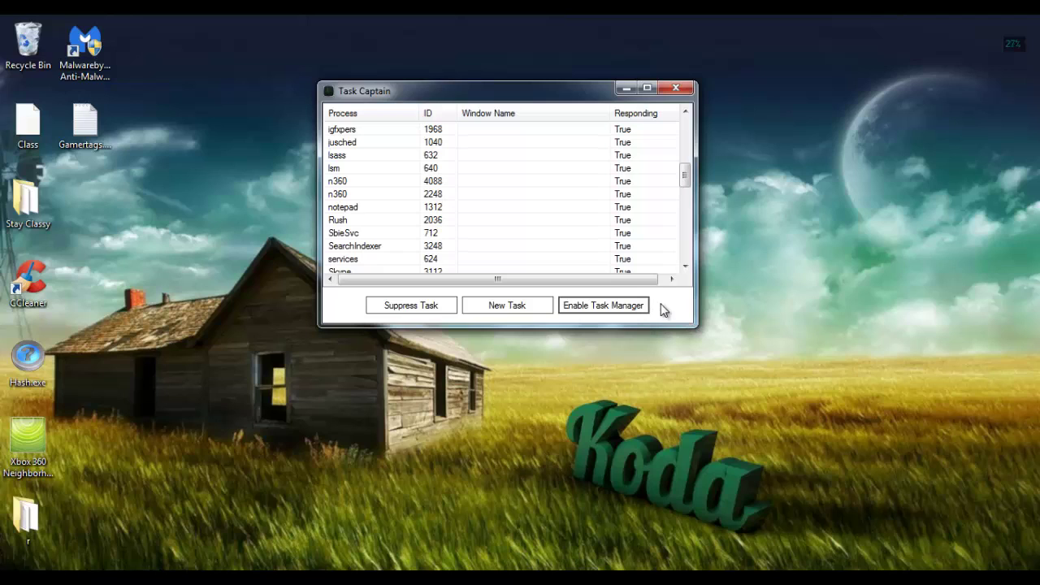
pyautogui.click(641, 309)
# Step: End the notepad 1312 process from its right-click menu
pyautogui.moveTo(493, 97); pyautogui.dragTo(594, 91)
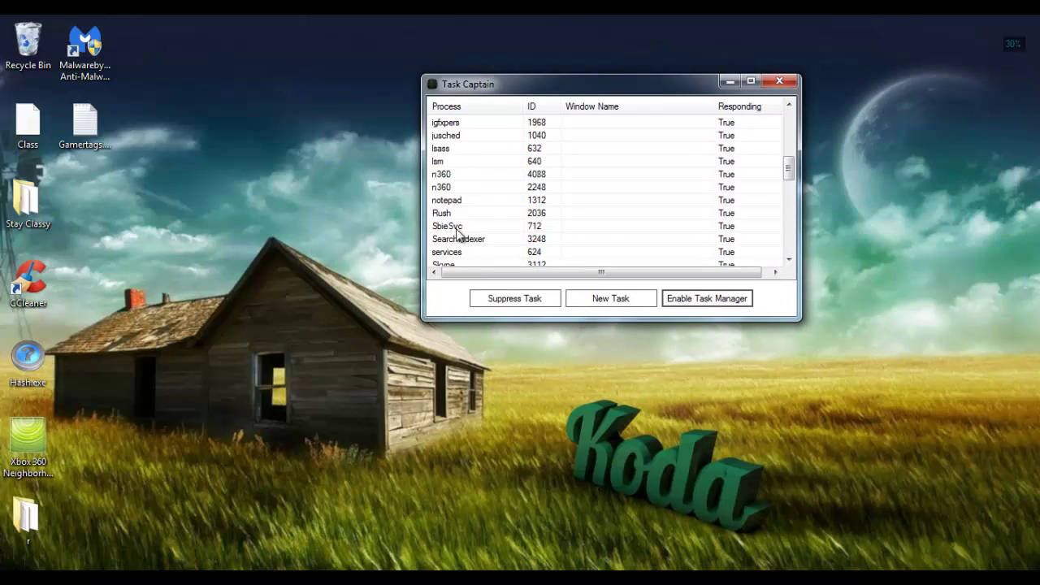
pyautogui.click(456, 201)
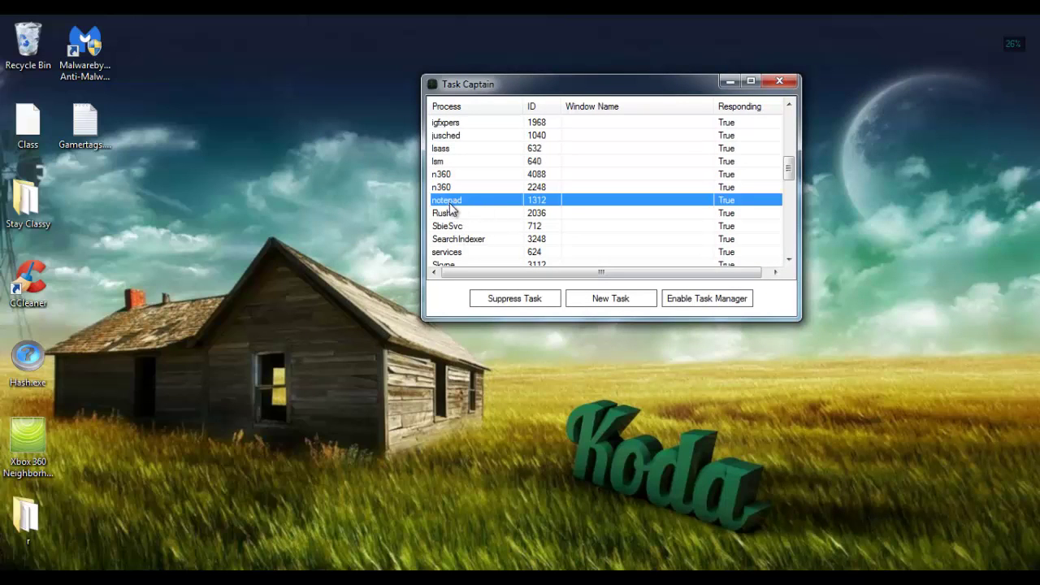
pyautogui.rightClick(467, 208)
pyautogui.click(492, 213)
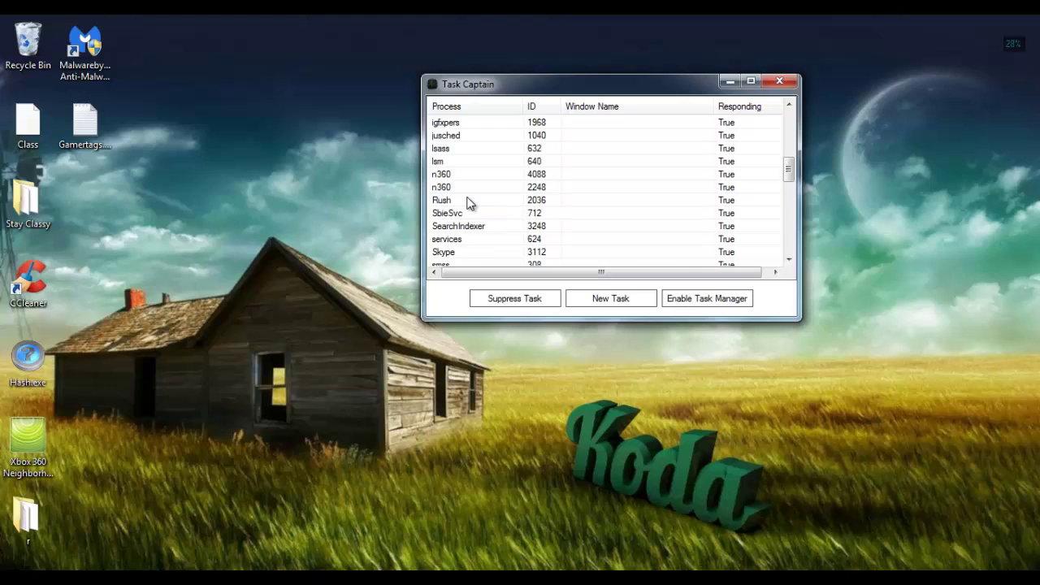
# Step: Relaunch Notepad from the Start menu and select the new notepad 4440 row
pyautogui.press('super')
pyautogui.click(56, 197)
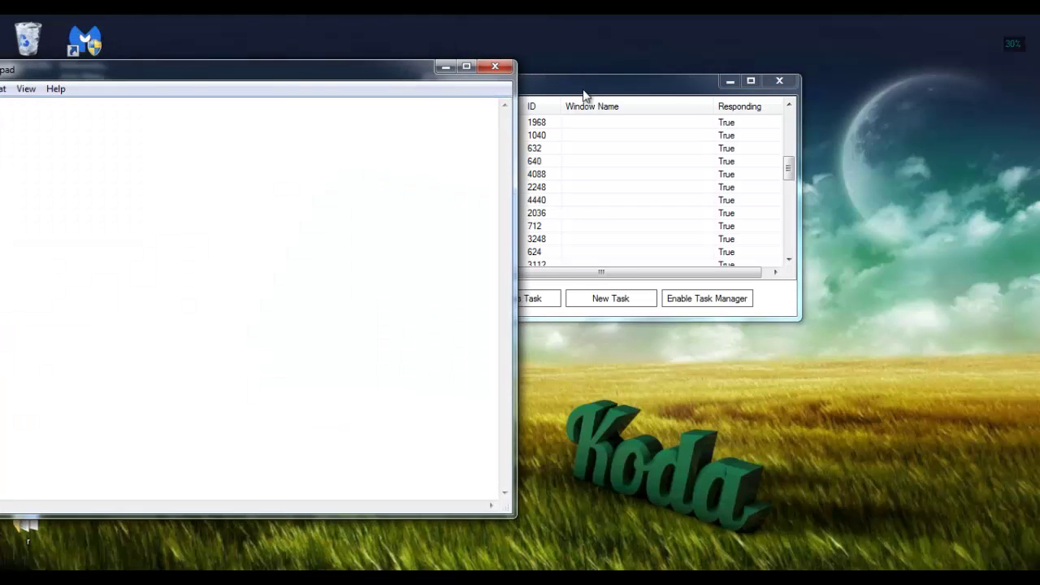
pyautogui.moveTo(581, 91); pyautogui.dragTo(744, 83)
pyautogui.click(634, 196)
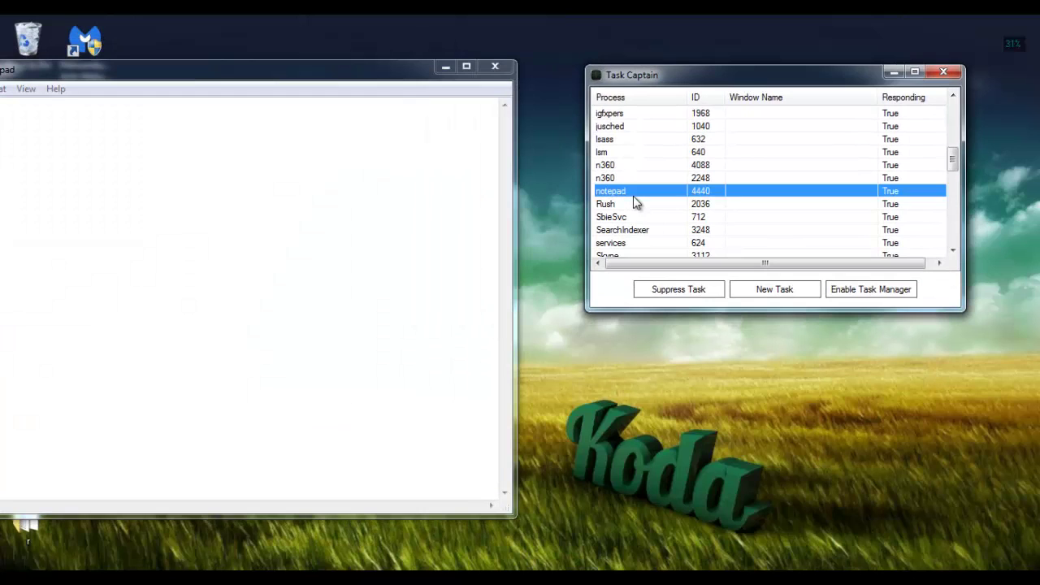
# Step: Suppress the selected notepad process and select its entry in the Suppressor window
pyautogui.click(692, 292)
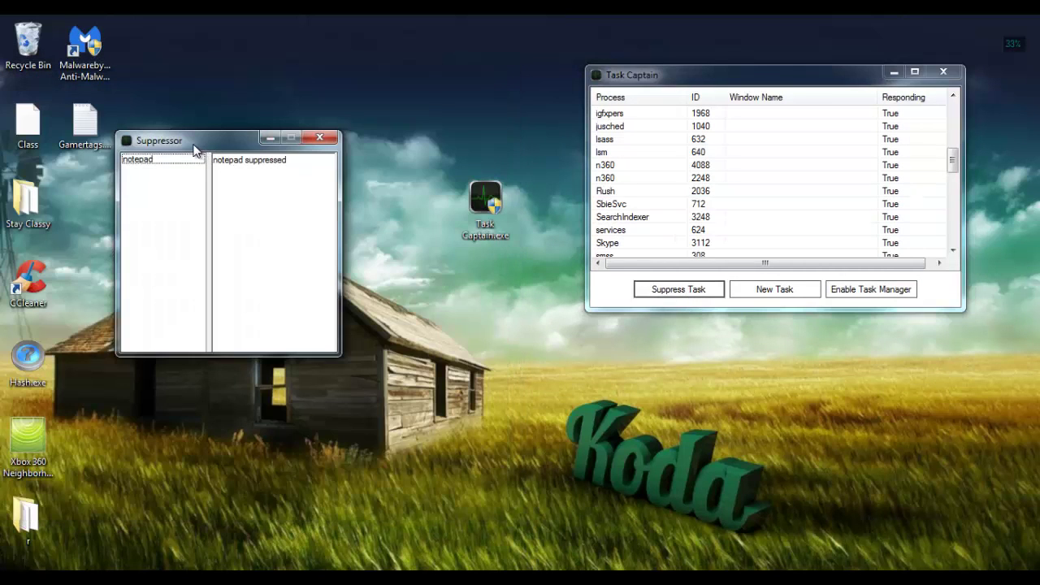
pyautogui.moveTo(257, 133); pyautogui.dragTo(735, 69)
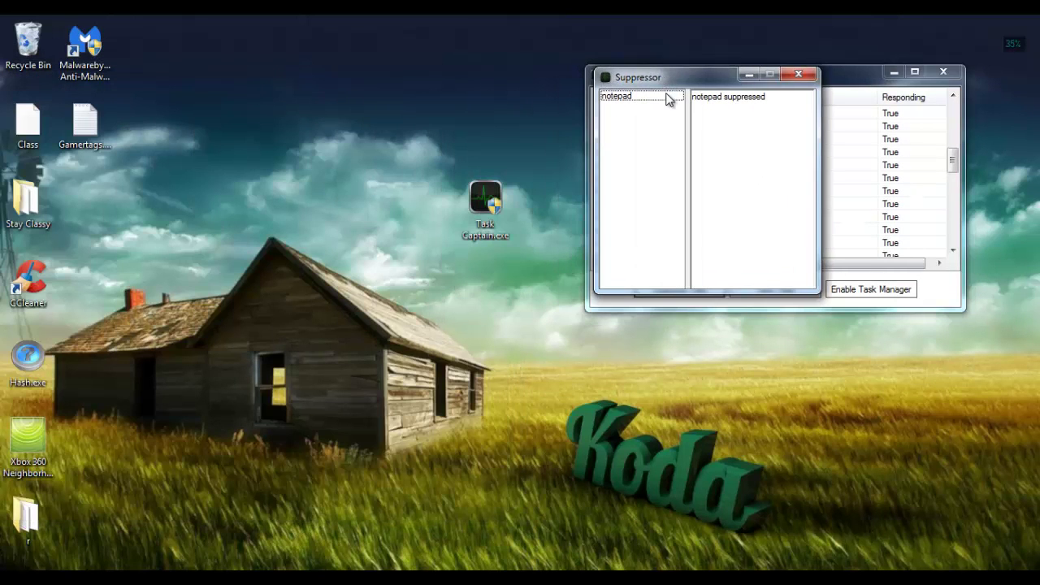
pyautogui.click(631, 98)
# Step: Launch Notepad from the Start menu repeatedly to confirm each attempt is suppressed
pyautogui.press('super')
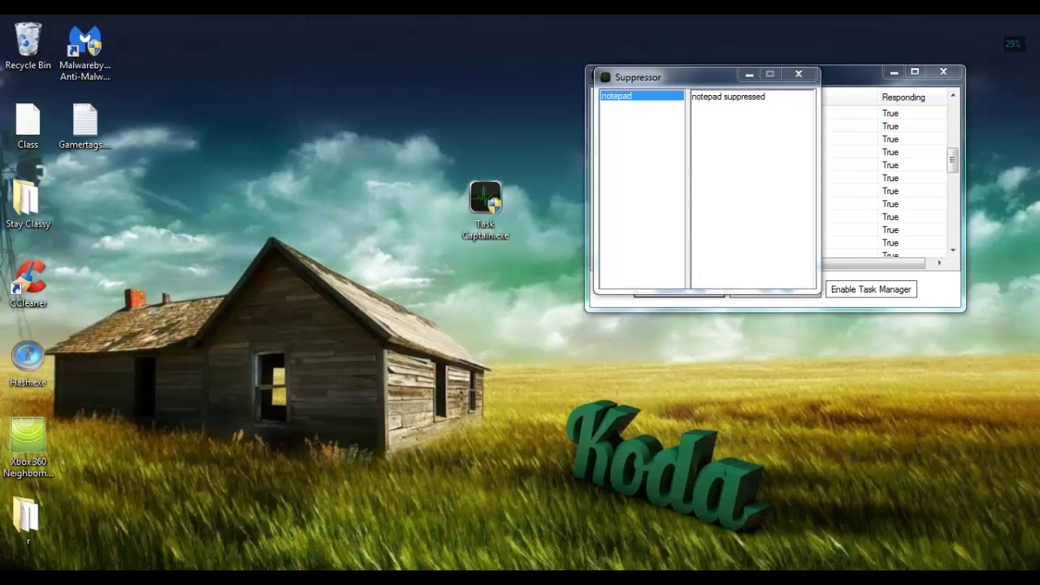
pyautogui.click(73, 199)
pyautogui.press('super')
pyautogui.click(64, 201)
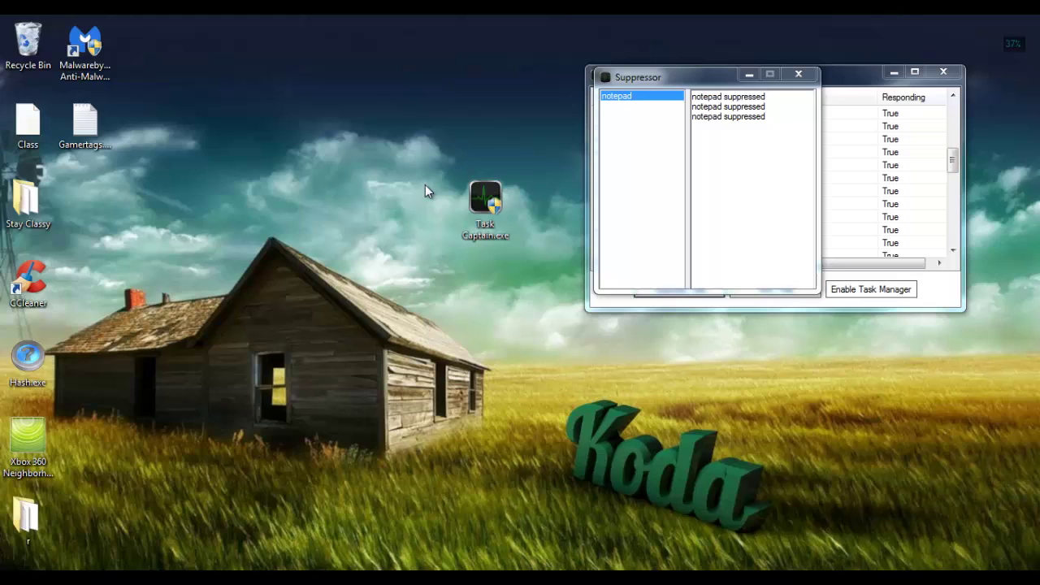
pyautogui.press('super')
pyautogui.click(104, 196)
pyautogui.moveTo(709, 84); pyautogui.dragTo(382, 76)
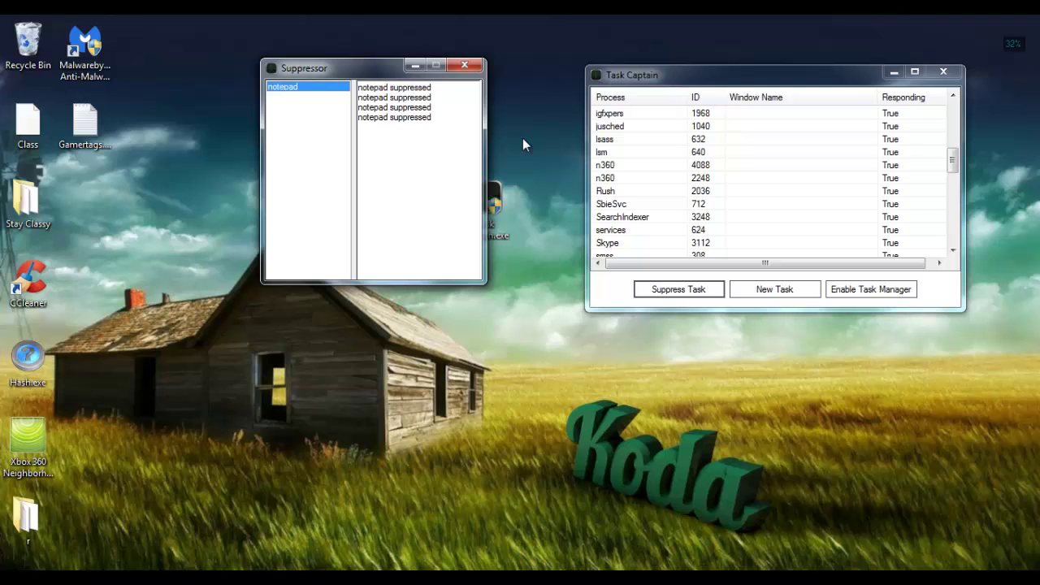
# Step: Stop suppressing notepad via its right-click menu in the Suppressor list
pyautogui.click(754, 166)
pyautogui.scroll(-2, 756, 179)
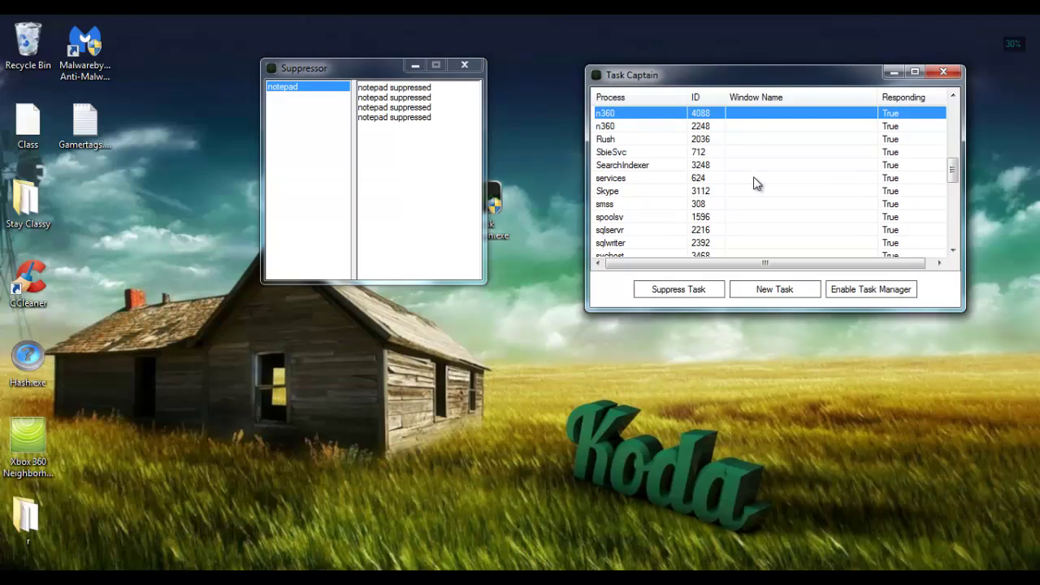
pyautogui.rightClick(287, 88)
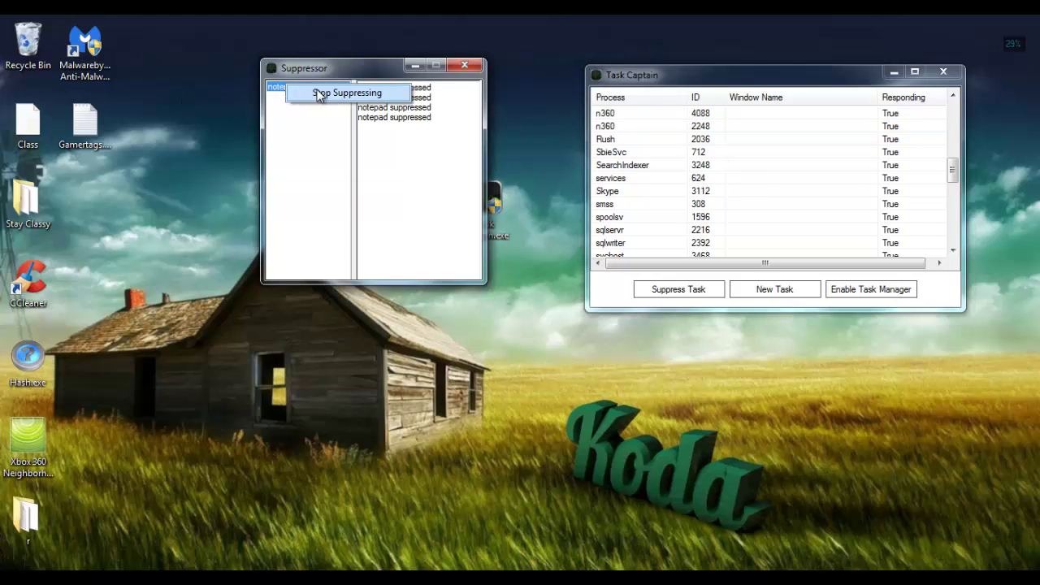
pyautogui.click(318, 96)
# Step: Launch Notepad from the Start menu, then move its window and minimize it
pyautogui.press('super')
pyautogui.click(86, 198)
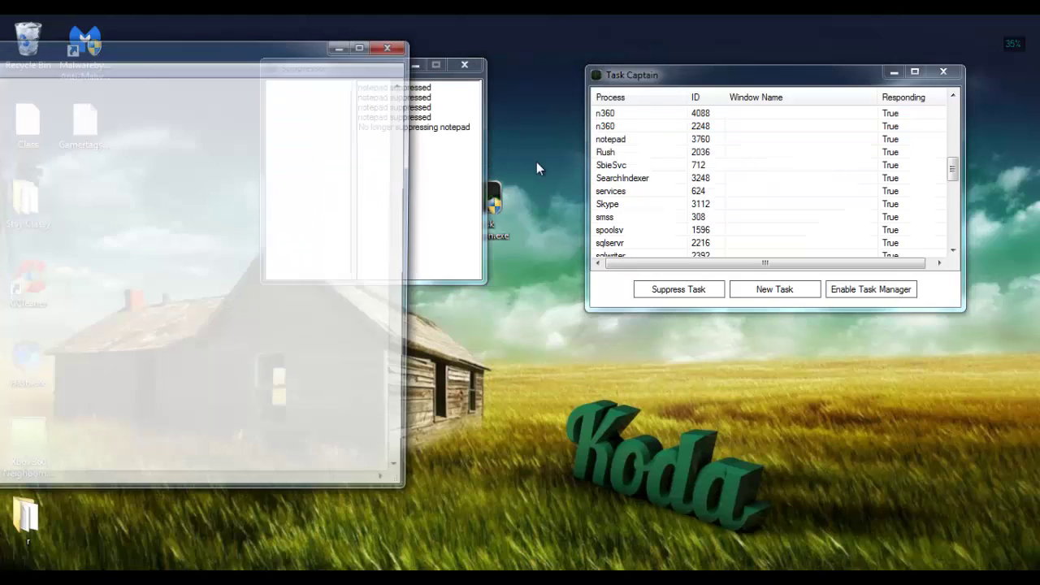
pyautogui.moveTo(186, 46); pyautogui.dragTo(488, 63)
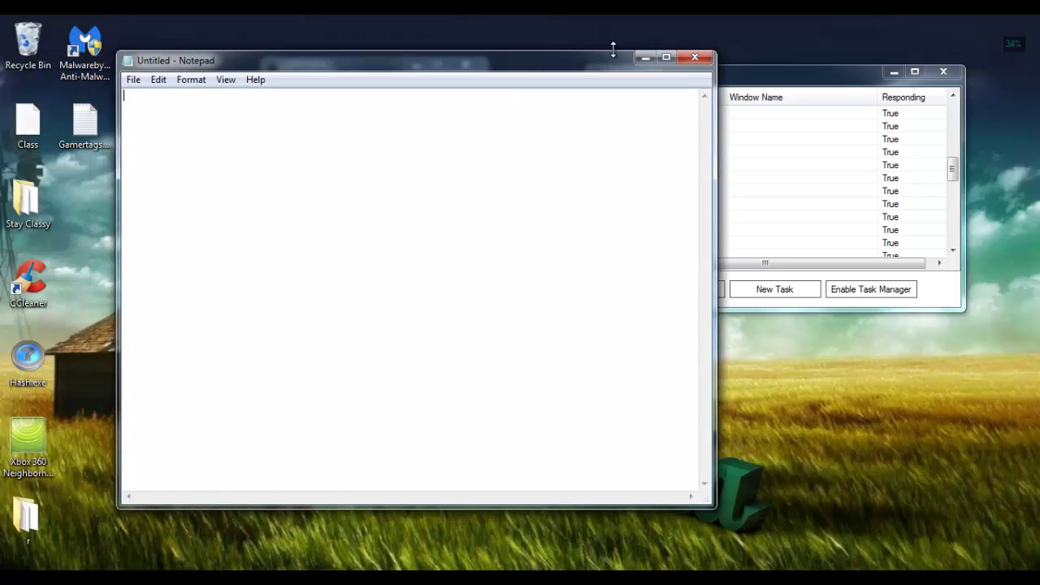
pyautogui.click(645, 57)
pyautogui.click(717, 204)
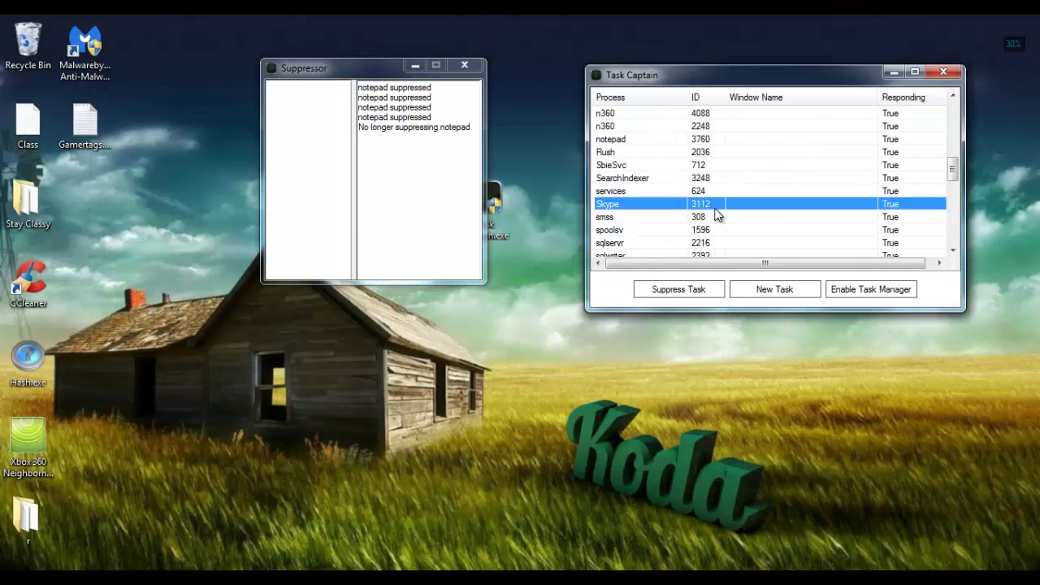
pyautogui.scroll(6, 717, 213)
pyautogui.scroll(3, 695, 166)
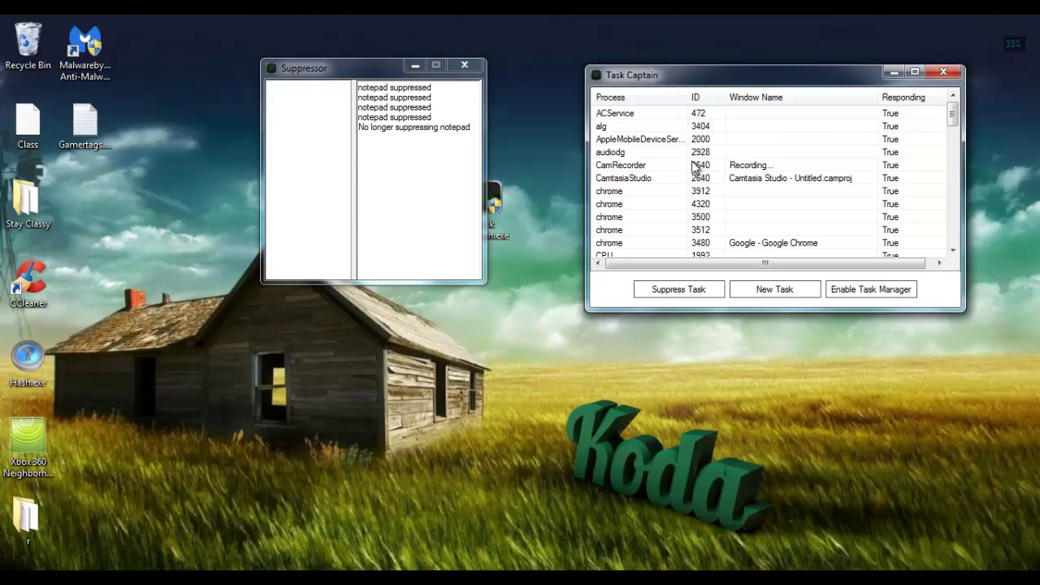
pyautogui.scroll(-4, 748, 154)
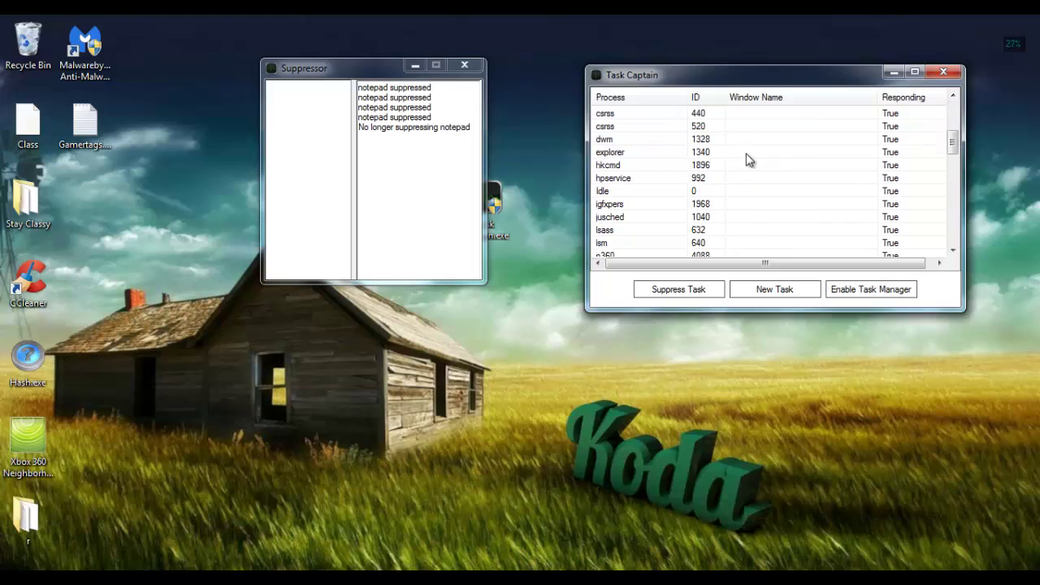
pyautogui.scroll(-7, 749, 160)
pyautogui.scroll(-3, 776, 167)
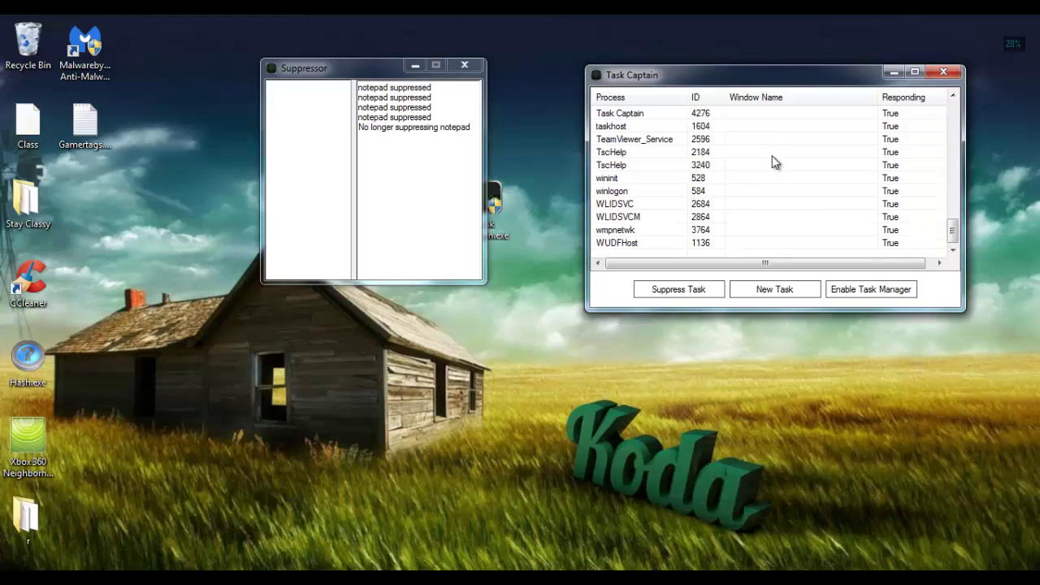
pyautogui.scroll(14, 774, 163)
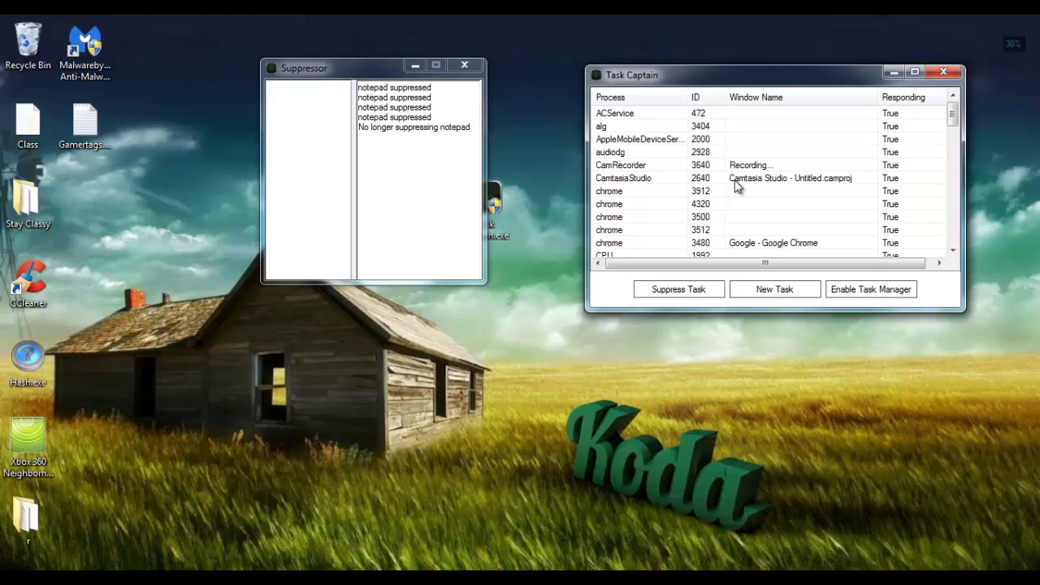
pyautogui.press('s')
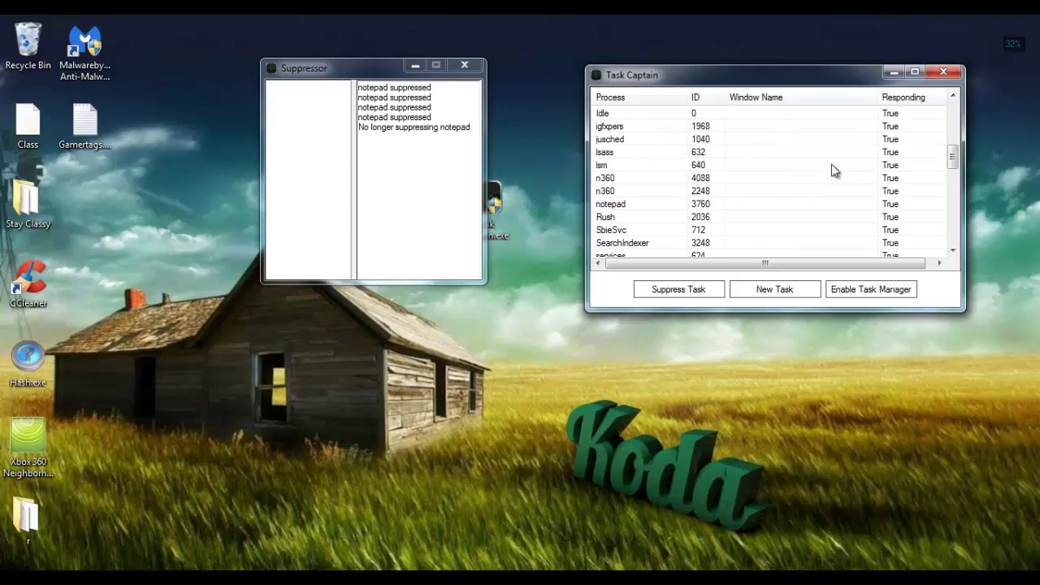
pyautogui.press('k')
pyautogui.scroll(-4, 799, 168)
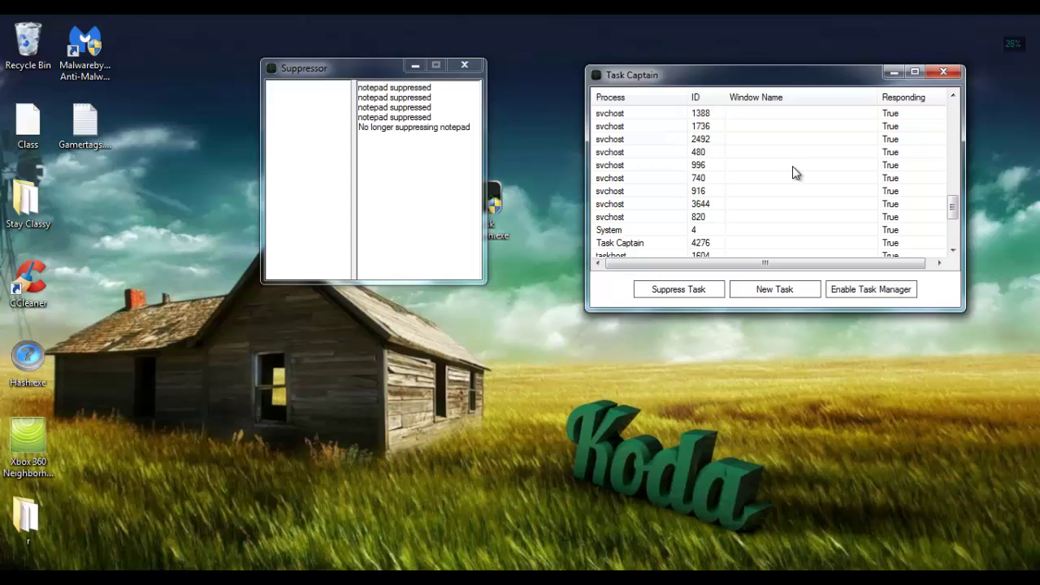
pyautogui.moveTo(344, 65); pyautogui.dragTo(273, 71)
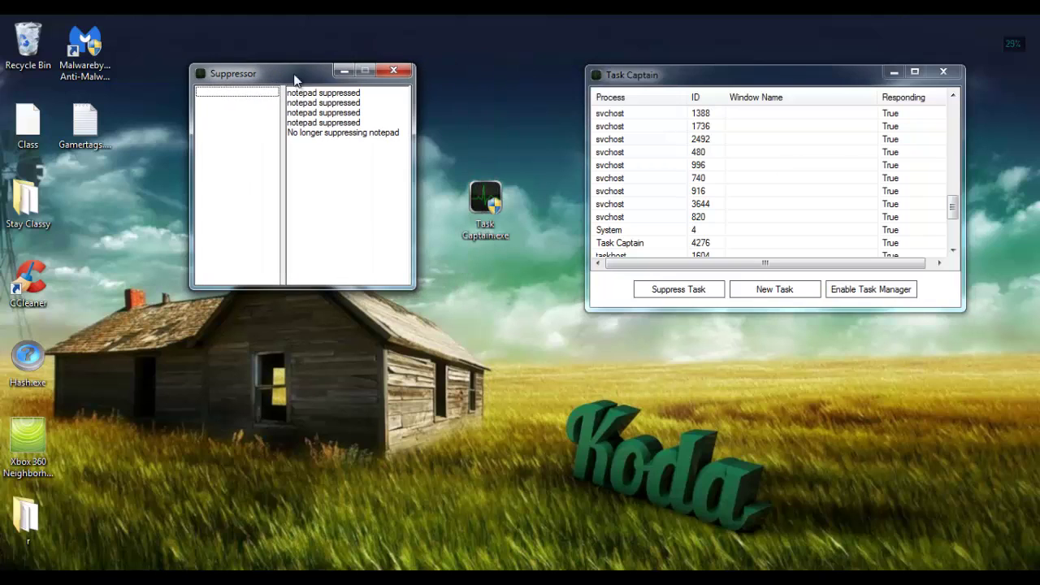
pyautogui.moveTo(773, 78); pyautogui.dragTo(786, 96)
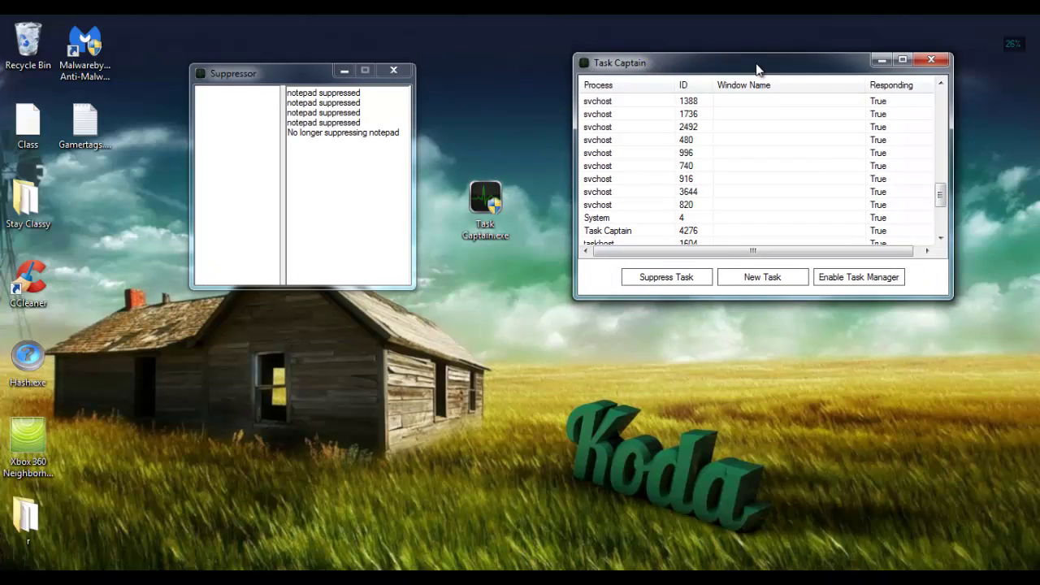
pyautogui.moveTo(756, 65); pyautogui.dragTo(752, 59)
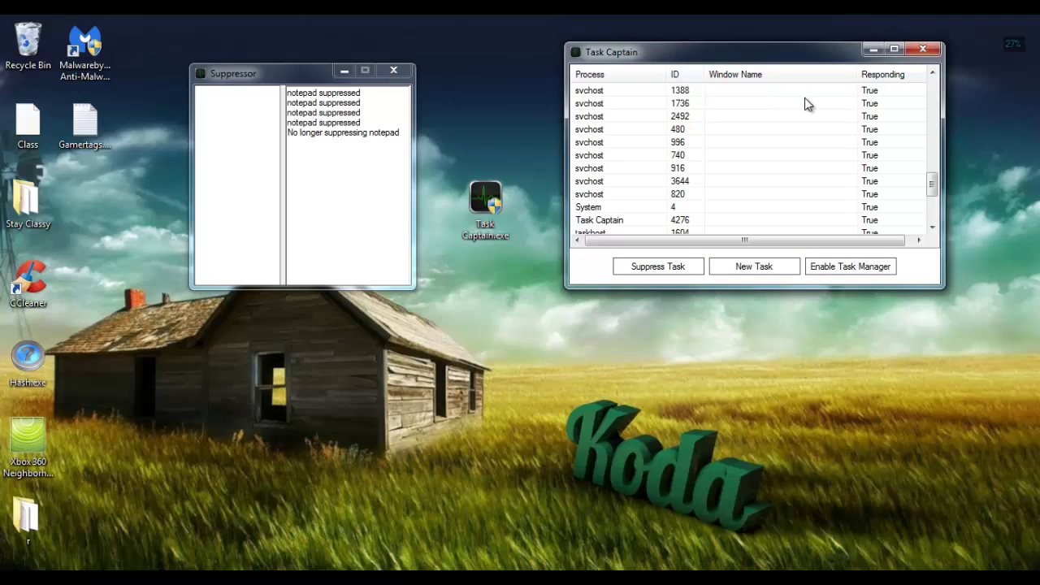
pyautogui.scroll(-4, 760, 171)
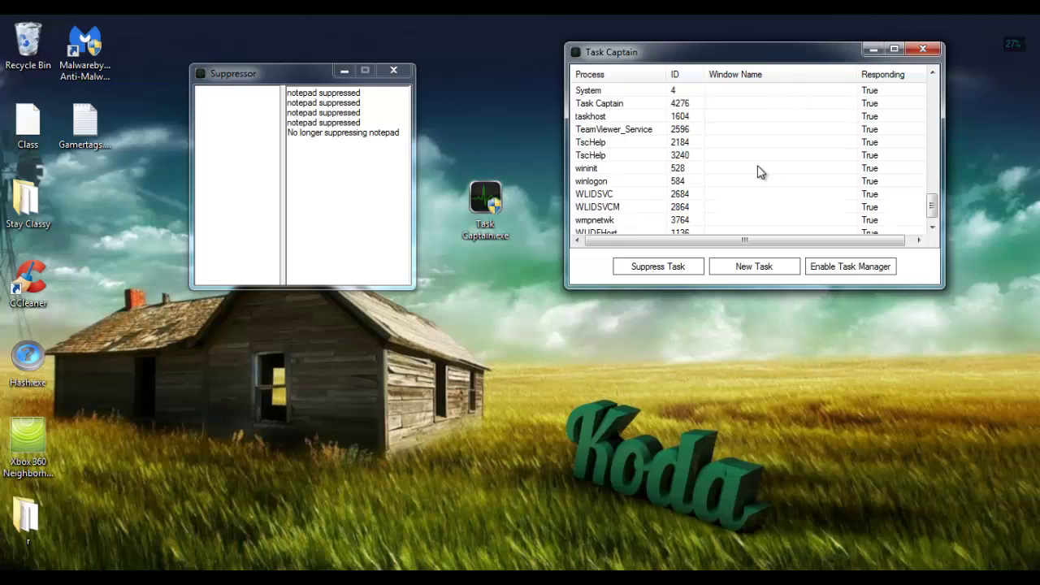